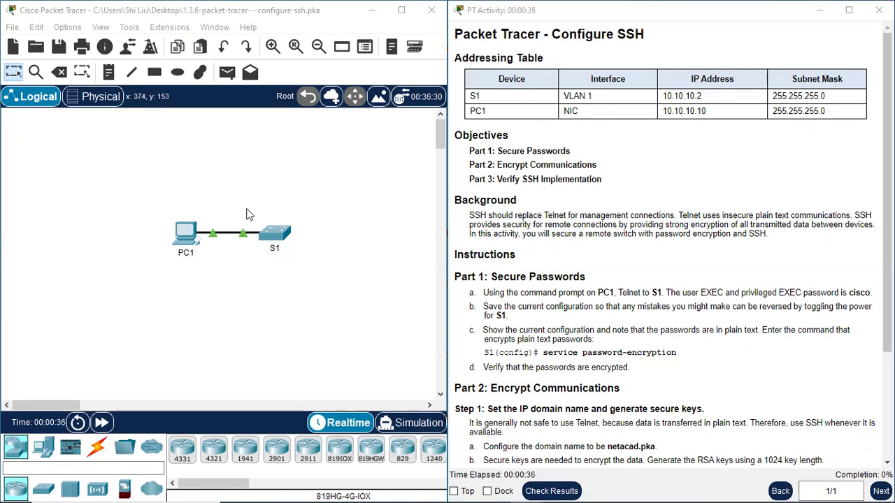
Step: Draw a selection box around switch S1 in the topology
{"action": "left_click_drag", "start_coordinate": [248, 201], "coordinate": [304, 288]}
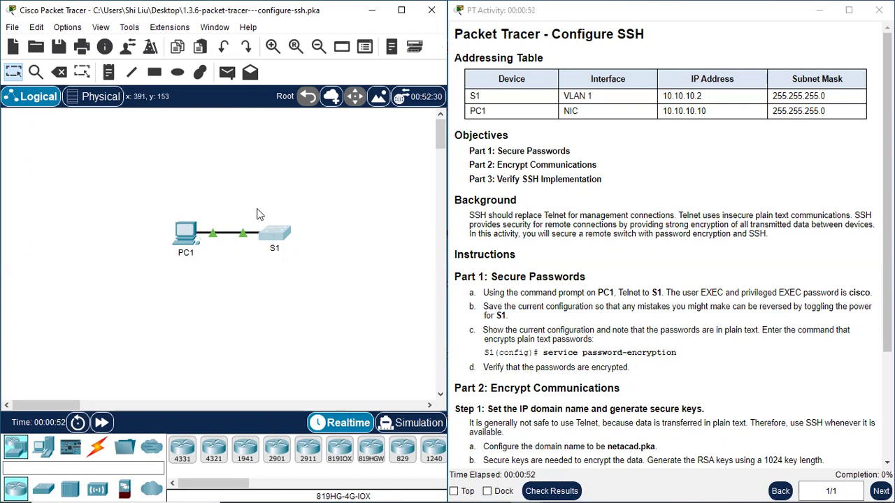
{"action": "left_click_drag", "start_coordinate": [256, 209], "coordinate": [301, 284]}
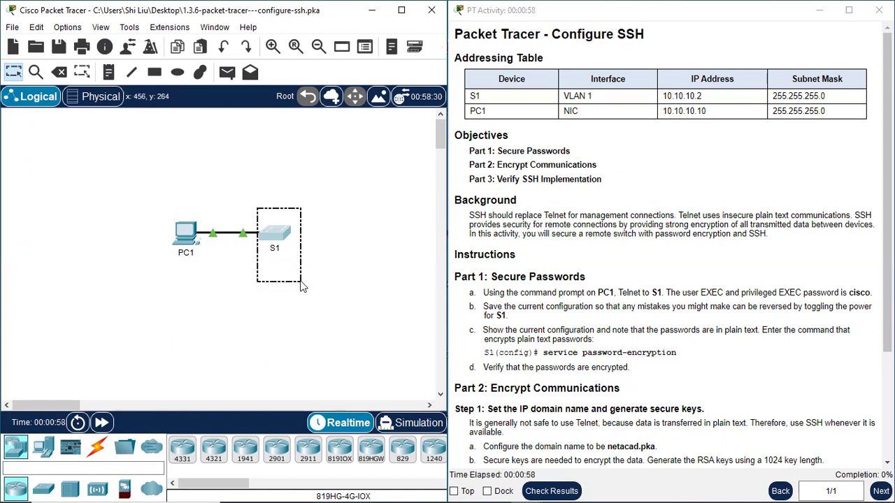
{"action": "left_click_drag", "start_coordinate": [302, 285], "coordinate": [302, 285]}
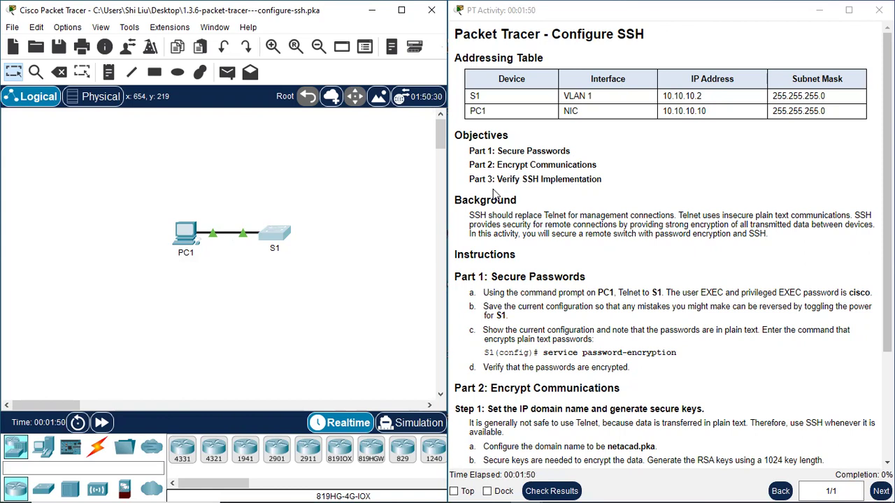
Step: Scroll the activity instructions and highlight the sentence about SSH replacing Telnet
{"action": "scroll", "coordinate": [636, 185], "scroll_direction": "down", "scroll_amount": 2}
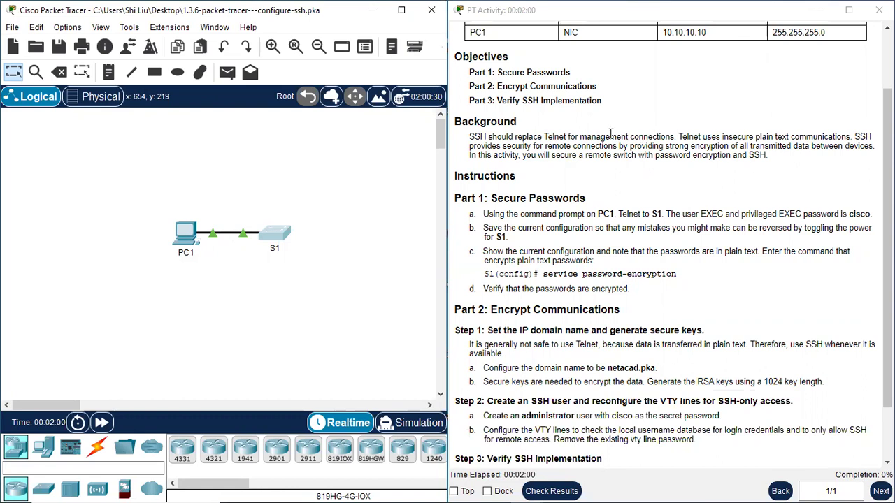
{"action": "left_click_drag", "start_coordinate": [599, 137], "coordinate": [617, 146]}
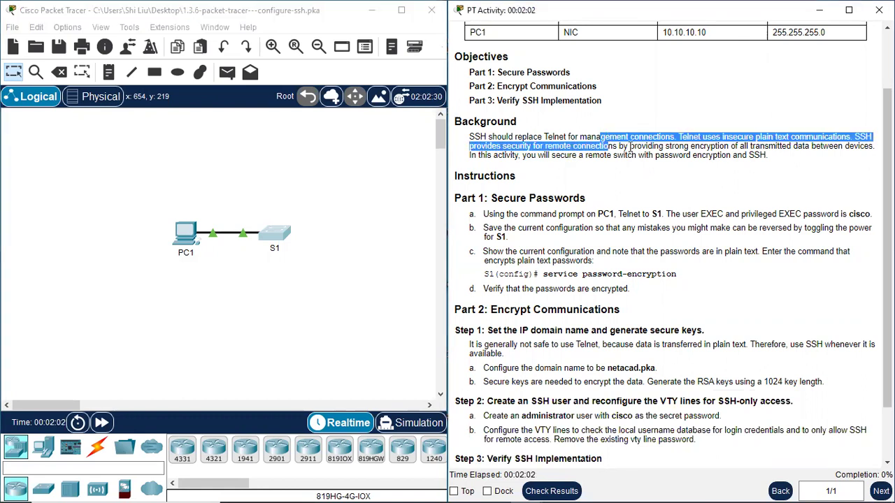
{"action": "left_click", "coordinate": [630, 147]}
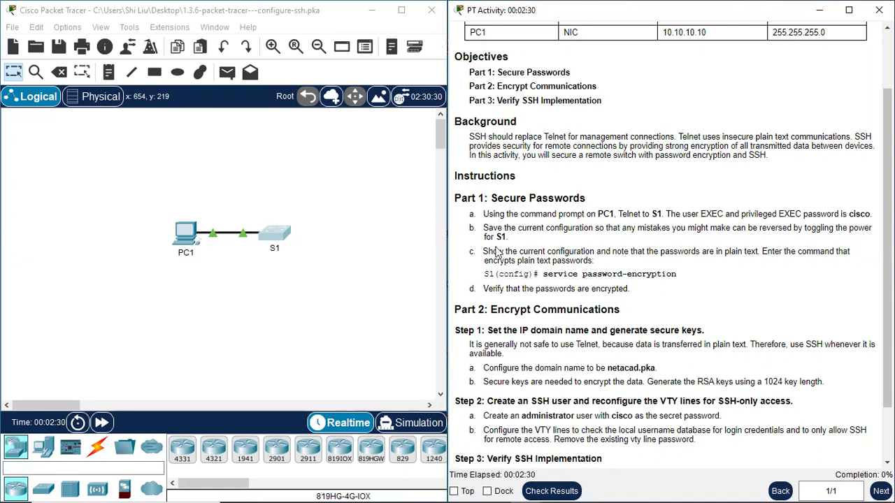
Step: Bring up PC1's Desktop Command Prompt and reposition its window
{"action": "left_click", "coordinate": [187, 233]}
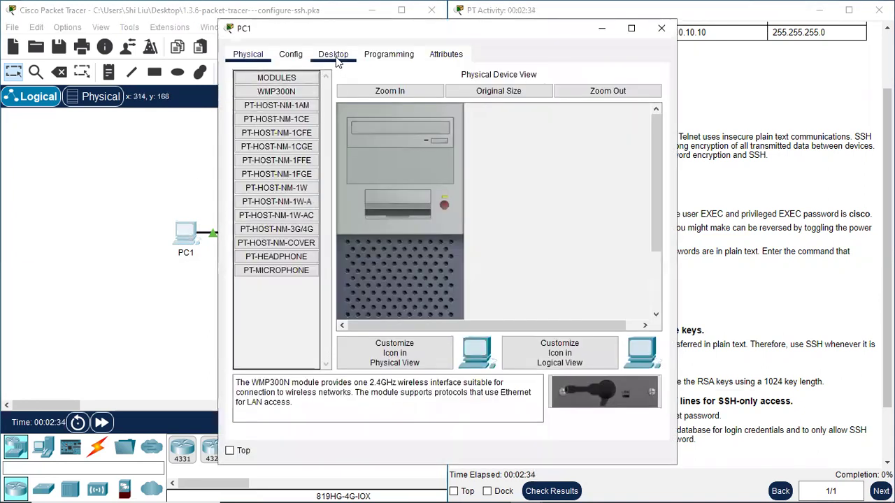
{"action": "left_click", "coordinate": [343, 57]}
{"action": "left_click_drag", "start_coordinate": [427, 28], "coordinate": [184, 33]}
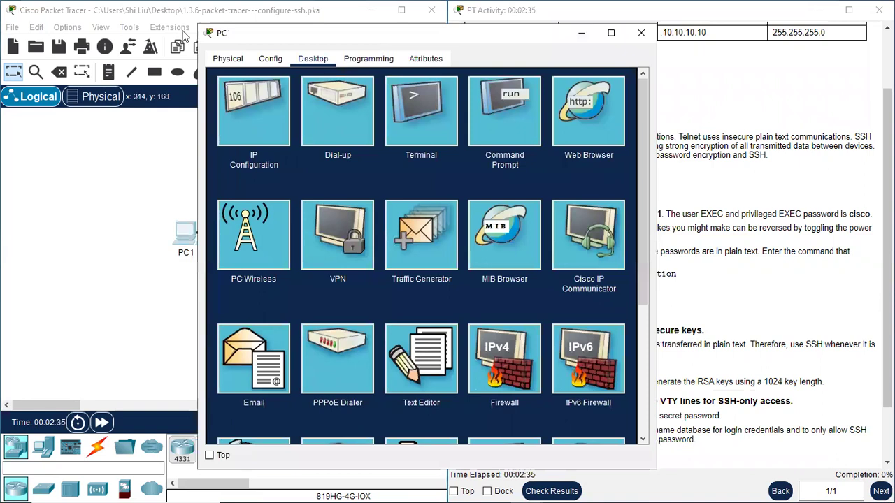
{"action": "left_click", "coordinate": [288, 138]}
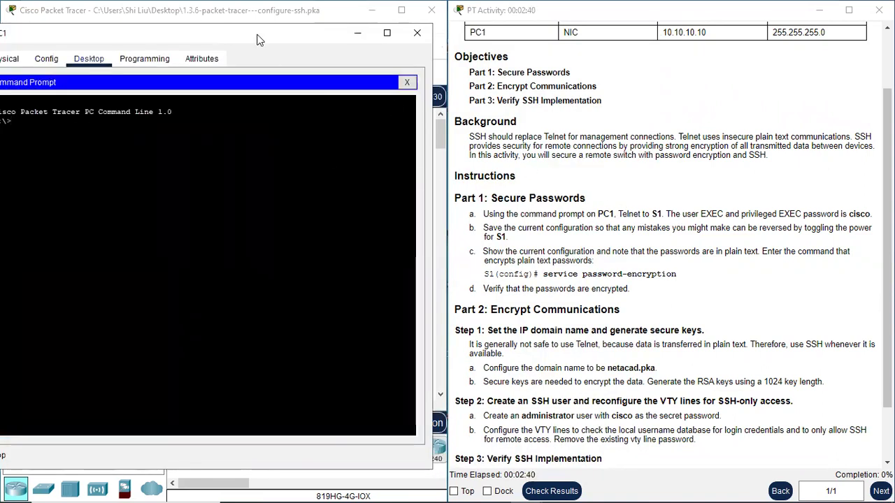
{"action": "left_click_drag", "start_coordinate": [261, 42], "coordinate": [279, 47]}
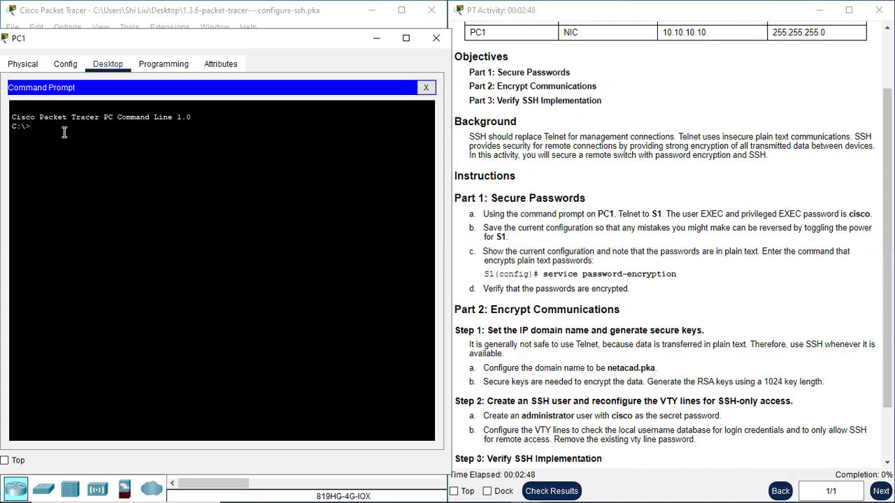
Step: Telnet from PC1 to S1 at 10.10.10.2 and enter privileged EXEC mode
{"action": "type", "text": "telnet"}
{"action": "scroll", "coordinate": [586, 192], "scroll_direction": "up", "scroll_amount": 2}
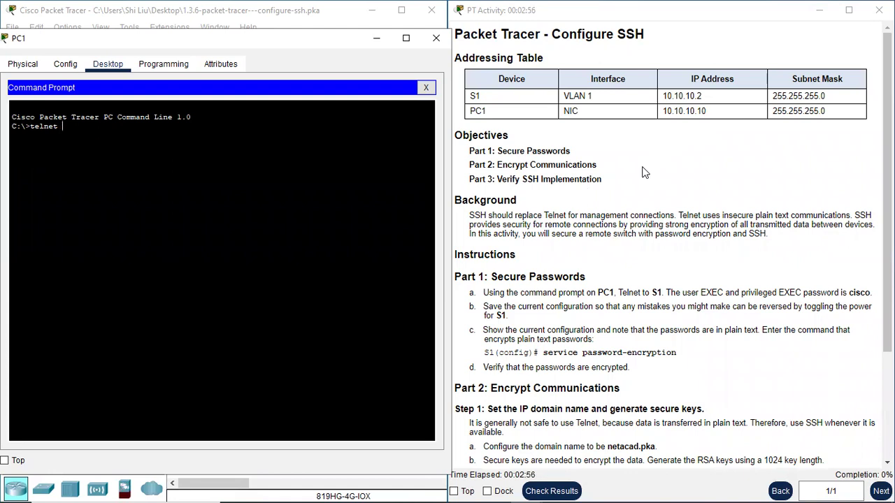
{"action": "type", "text": ".10.10.2"}
{"action": "key", "text": "Return"}
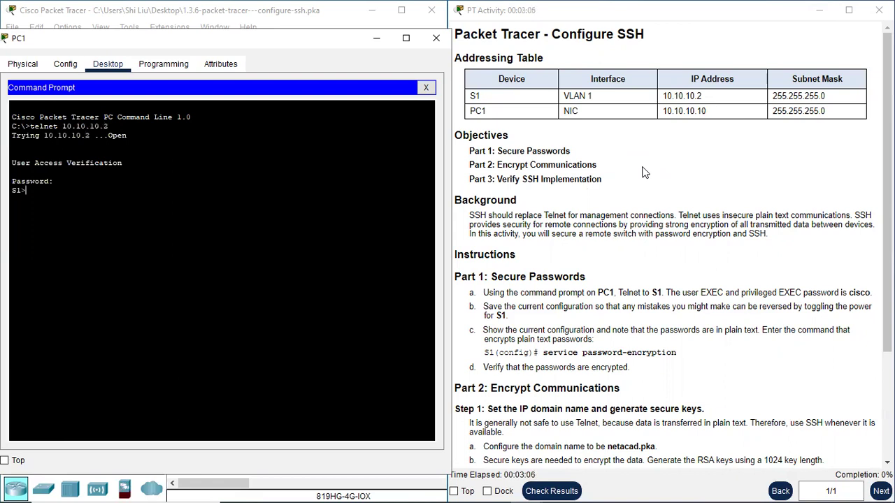
{"action": "key", "text": "Return"}
Step: Run copy run start on S1, accepting startup-config as the destination
{"action": "left_click", "coordinate": [26, 58]}
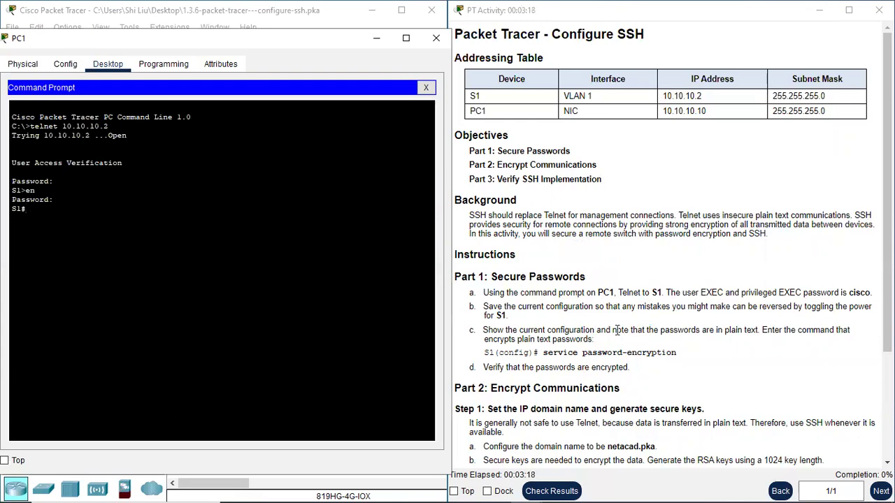
{"action": "scroll", "coordinate": [634, 325], "scroll_direction": "down", "scroll_amount": 2}
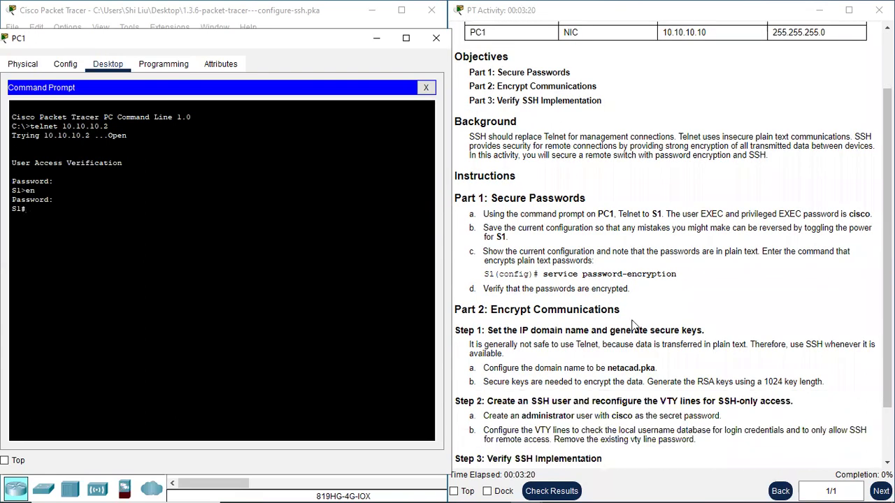
{"action": "scroll", "coordinate": [619, 325], "scroll_direction": "down", "scroll_amount": 1}
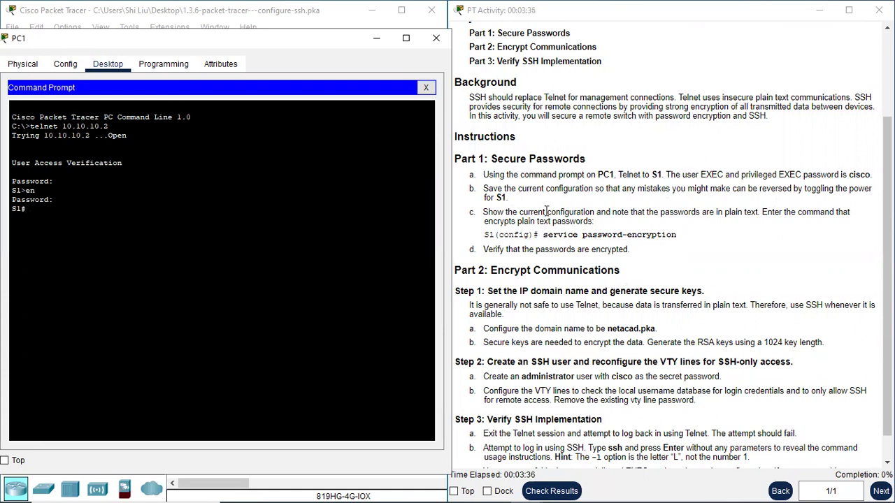
{"action": "type", "text": "opy run start"}
{"action": "key", "text": "Return"}
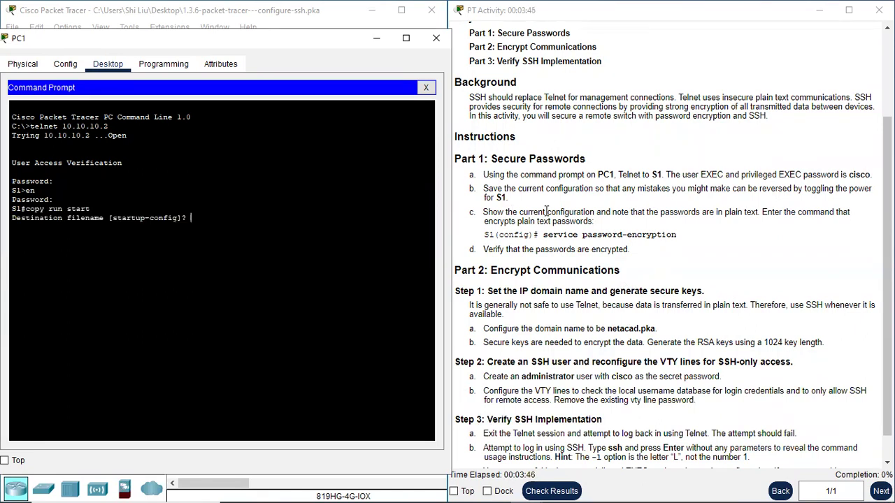
{"action": "key", "text": "Return"}
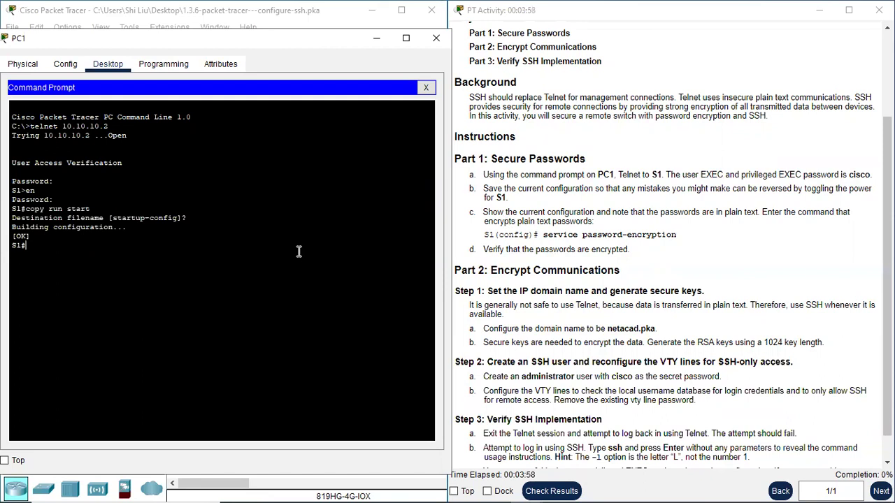
Step: Run show run and highlight the plain-text enable password and line vty 0 4 section
{"action": "key", "text": "Return"}
{"action": "key", "text": "Return"}
{"action": "type", "text": "show run"}
{"action": "key", "text": "Return"}
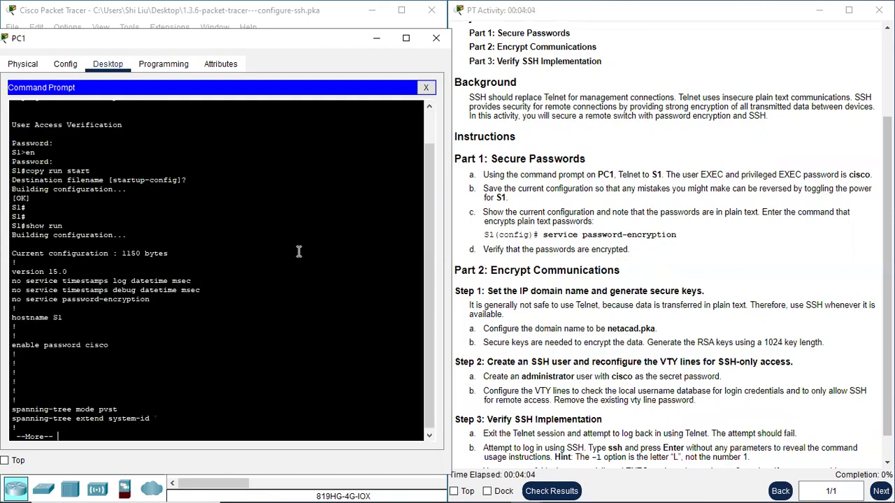
{"action": "key", "text": "space"}
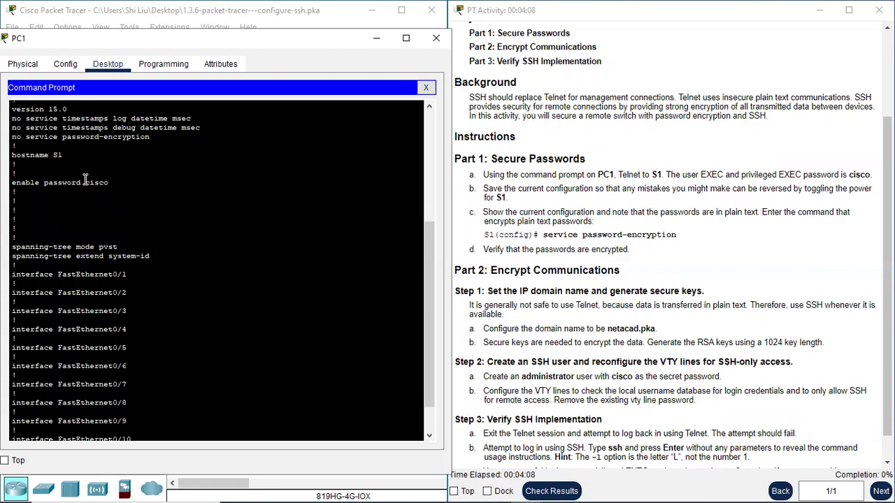
{"action": "left_click_drag", "start_coordinate": [84, 181], "coordinate": [116, 182]}
{"action": "scroll", "coordinate": [121, 224], "scroll_direction": "down", "scroll_amount": 2}
{"action": "scroll", "coordinate": [70, 266], "scroll_direction": "up", "scroll_amount": 5}
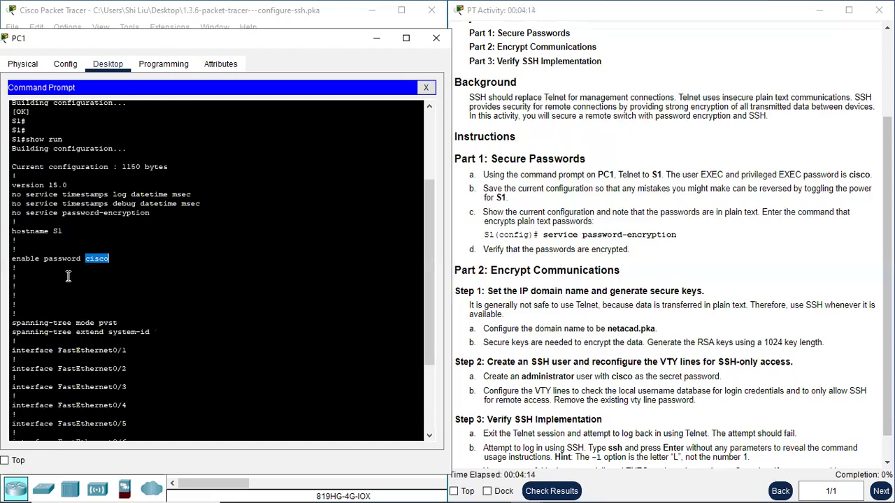
{"action": "left_click", "coordinate": [155, 283]}
{"action": "scroll", "coordinate": [154, 283], "scroll_direction": "down", "scroll_amount": 20}
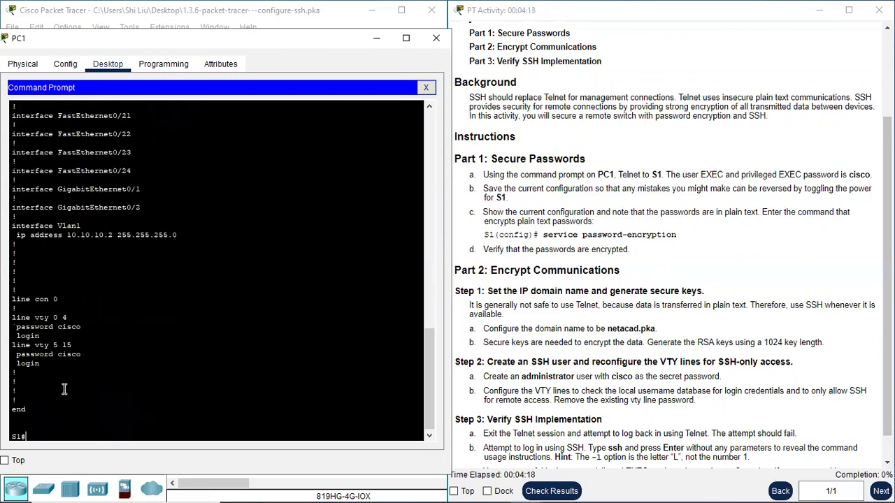
{"action": "left_click_drag", "start_coordinate": [21, 318], "coordinate": [83, 354]}
{"action": "left_click", "coordinate": [52, 347]}
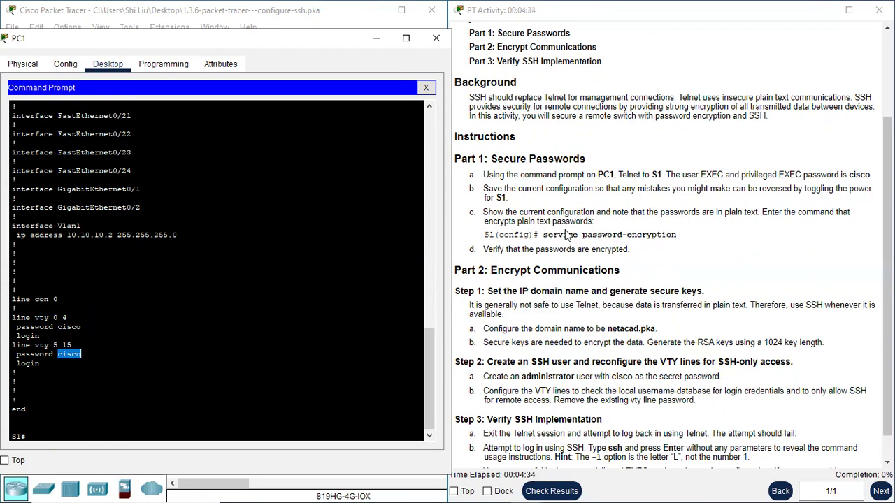
Step: Enter conf t and apply service password-encryption on S1
{"action": "left_click", "coordinate": [71, 438]}
{"action": "type", "text": "conf "}
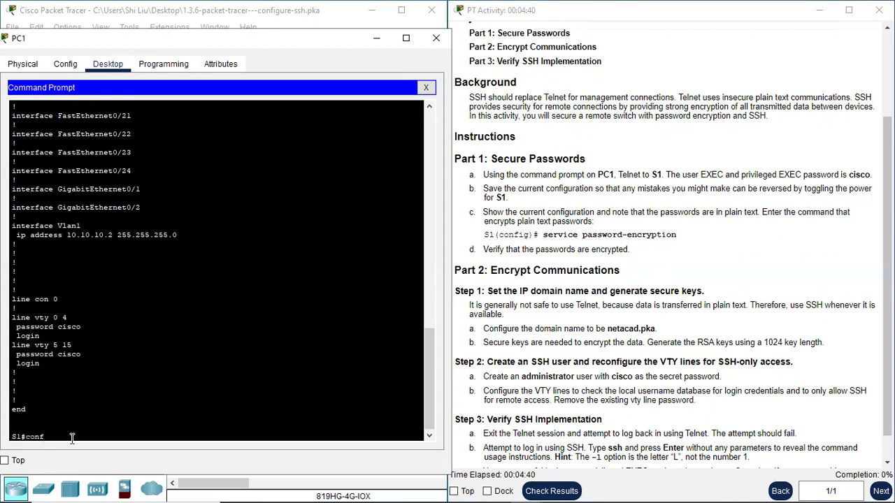
{"action": "type", "text": "t"}
{"action": "key", "text": "Return"}
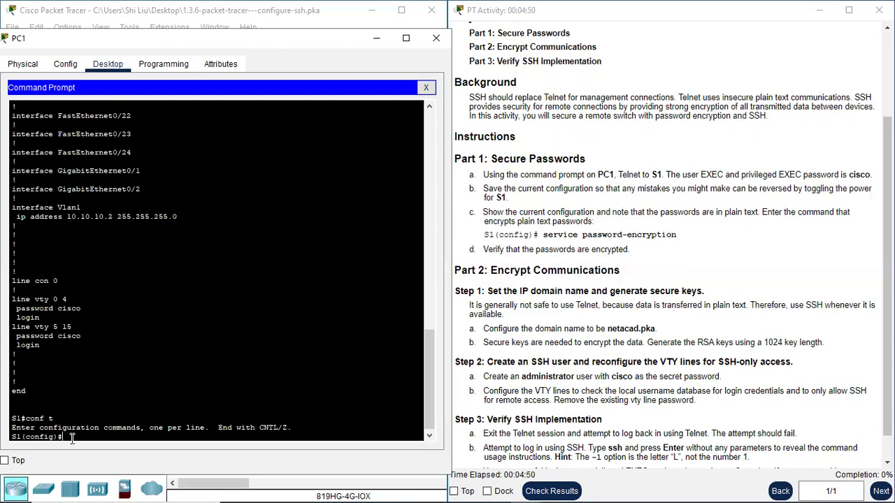
{"action": "type", "text": "service password-encryption"}
{"action": "key", "text": "Return"}
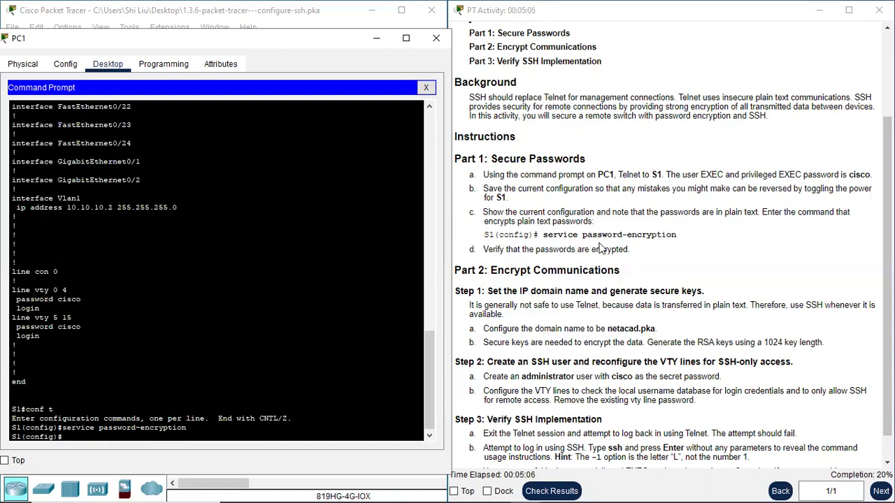
{"action": "scroll", "coordinate": [603, 247], "scroll_direction": "down", "scroll_amount": 1}
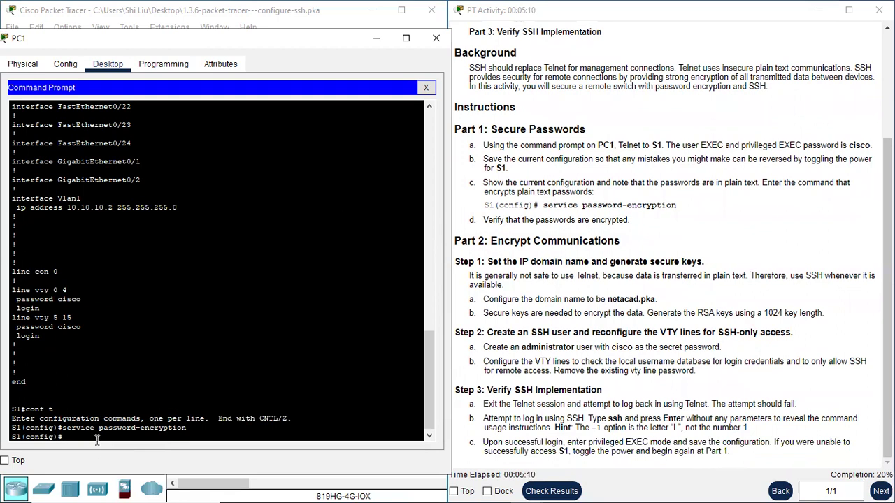
Step: Exit configuration mode, run show run, and highlight the type 7 encrypted enable password
{"action": "type", "text": "exi"}
{"action": "key", "text": "Return"}
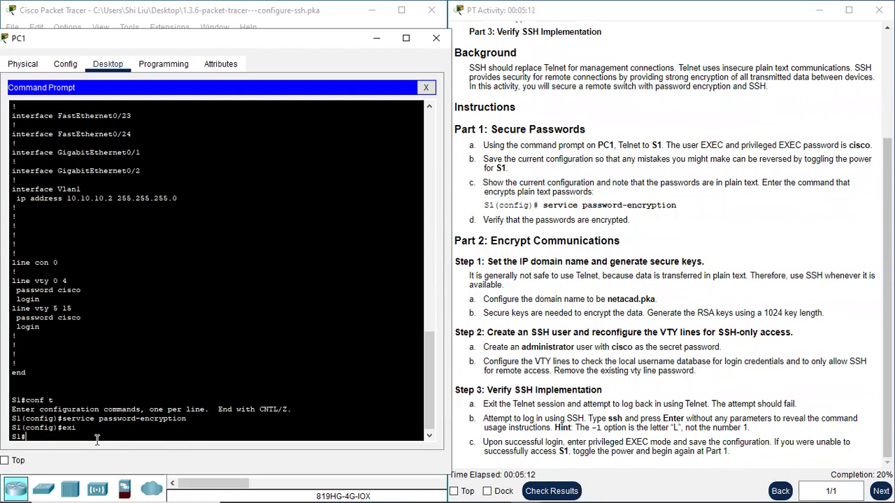
{"action": "type", "text": "sh r"}
{"action": "key", "text": "Return"}
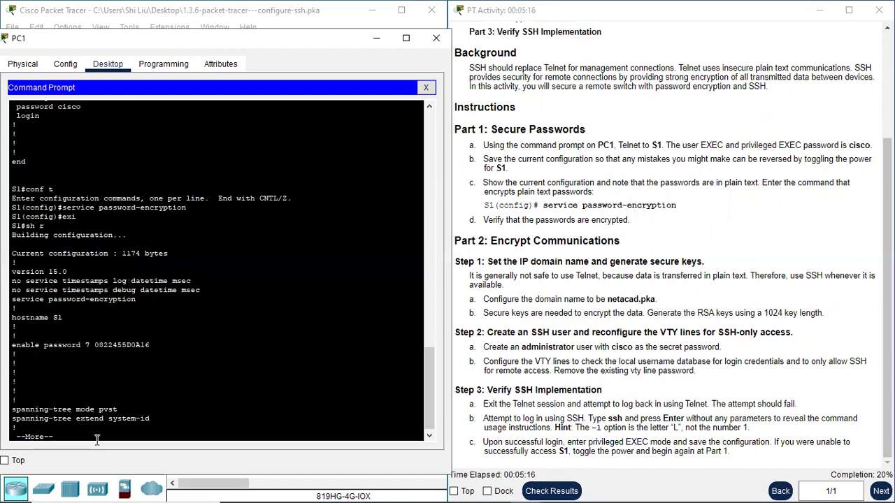
{"action": "key", "text": "space"}
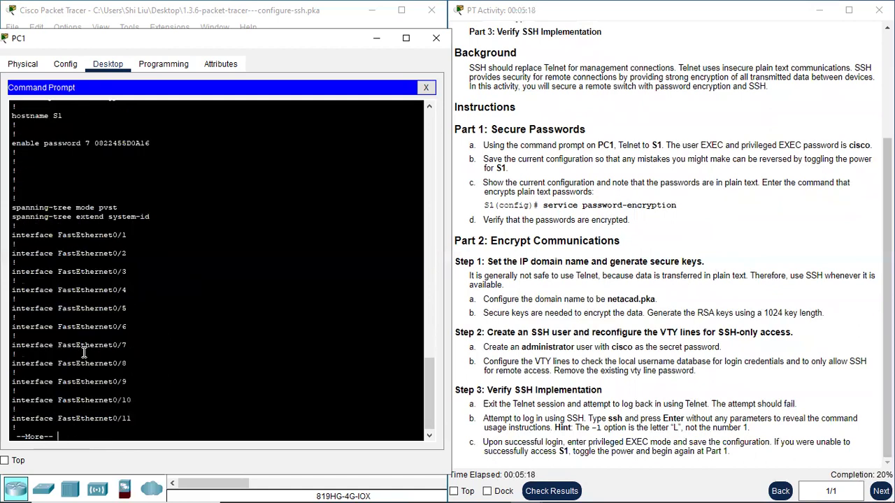
{"action": "scroll", "coordinate": [80, 260], "scroll_direction": "up", "scroll_amount": 3}
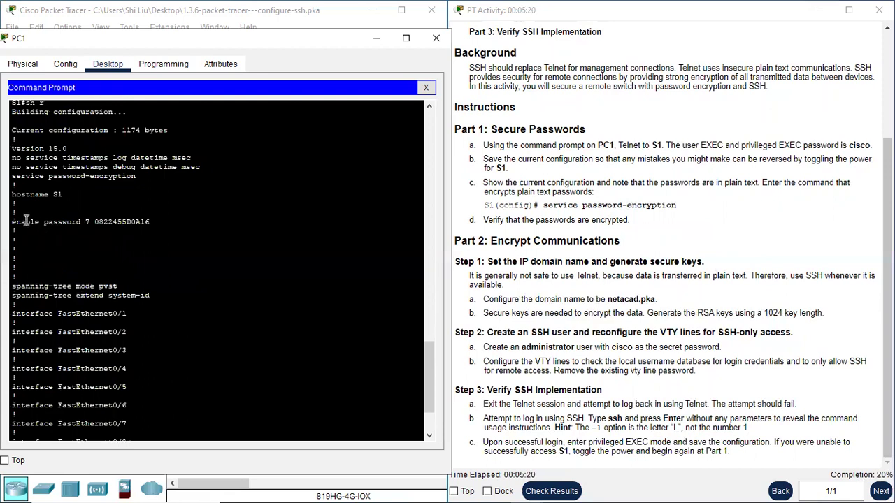
{"action": "left_click_drag", "start_coordinate": [84, 222], "coordinate": [152, 221]}
{"action": "left_click", "coordinate": [154, 221]}
{"action": "left_click_drag", "start_coordinate": [85, 222], "coordinate": [149, 222]}
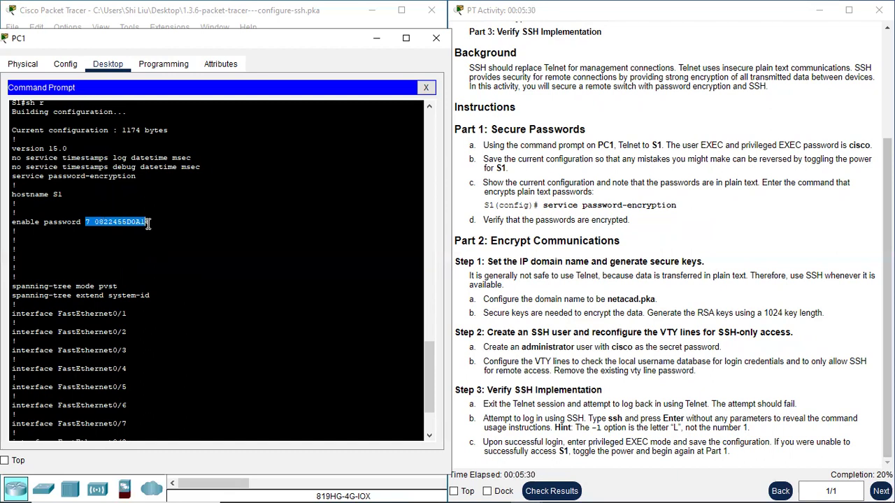
{"action": "scroll", "coordinate": [180, 256], "scroll_direction": "down", "scroll_amount": 3}
{"action": "left_click", "coordinate": [110, 326]}
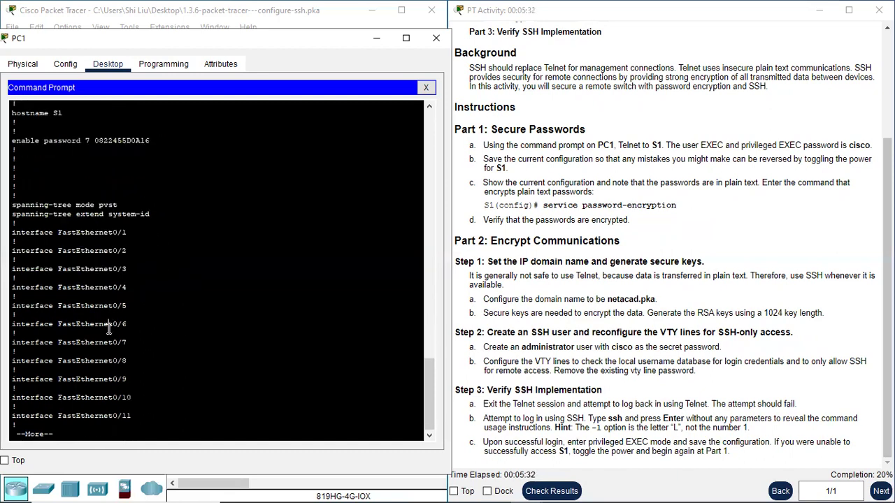
Step: Page through the config and highlight the encrypted passwords on vty 0 4 and vty 5 15
{"action": "key", "text": "space"}
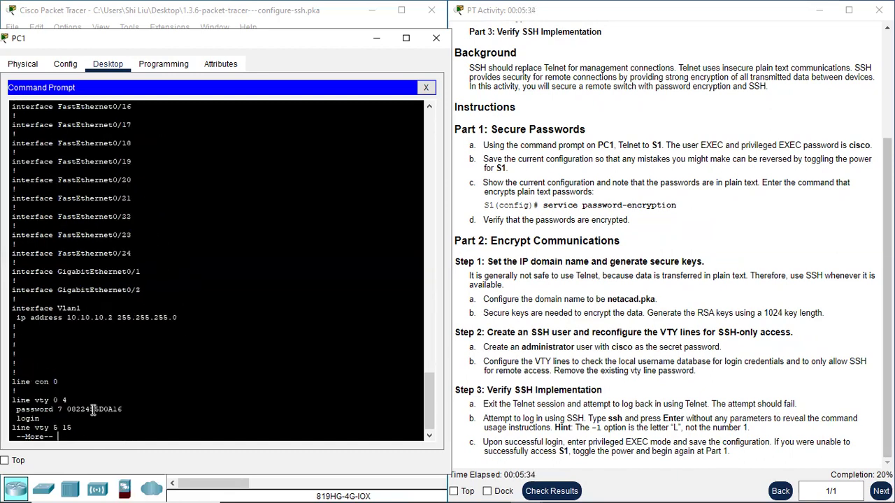
{"action": "left_click_drag", "start_coordinate": [59, 410], "coordinate": [123, 411]}
{"action": "key", "text": "space"}
{"action": "left_click_drag", "start_coordinate": [59, 355], "coordinate": [126, 354]}
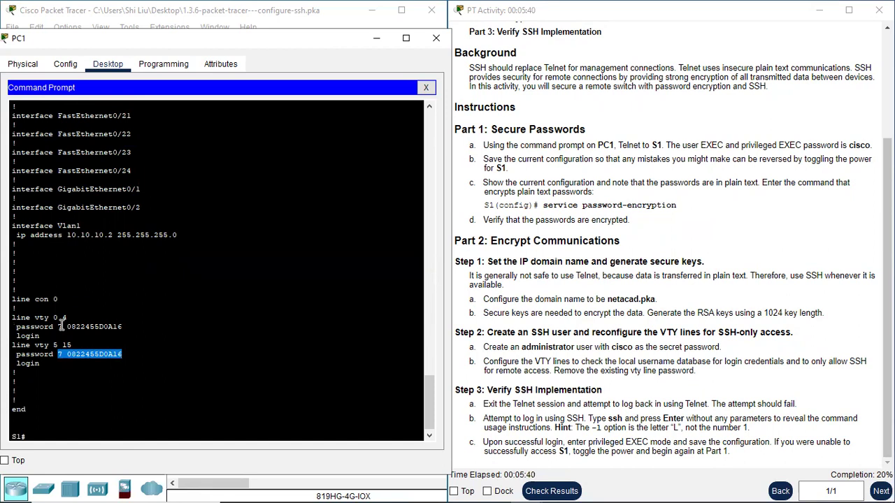
{"action": "left_click_drag", "start_coordinate": [59, 326], "coordinate": [119, 323]}
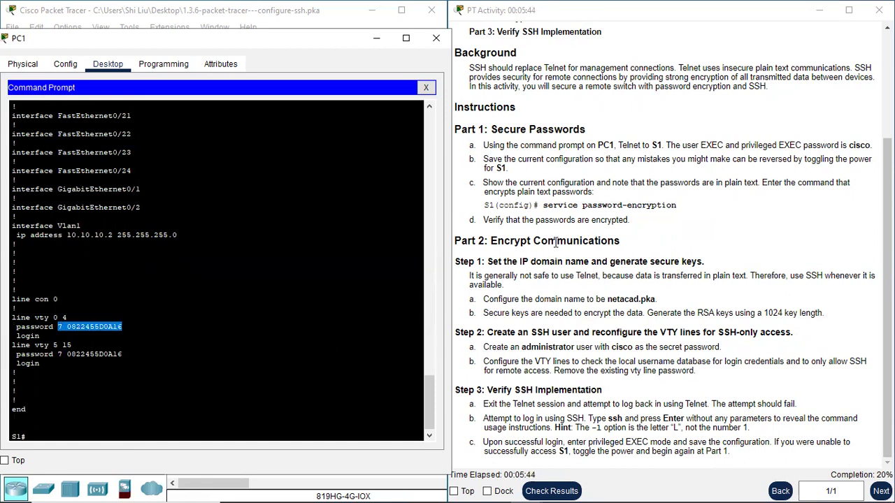
{"action": "left_click", "coordinate": [520, 258]}
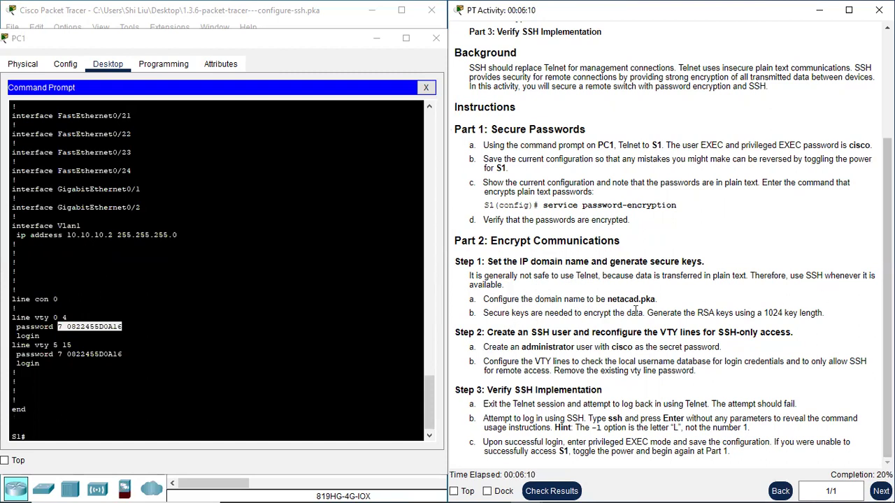
{"action": "left_click", "coordinate": [161, 431]}
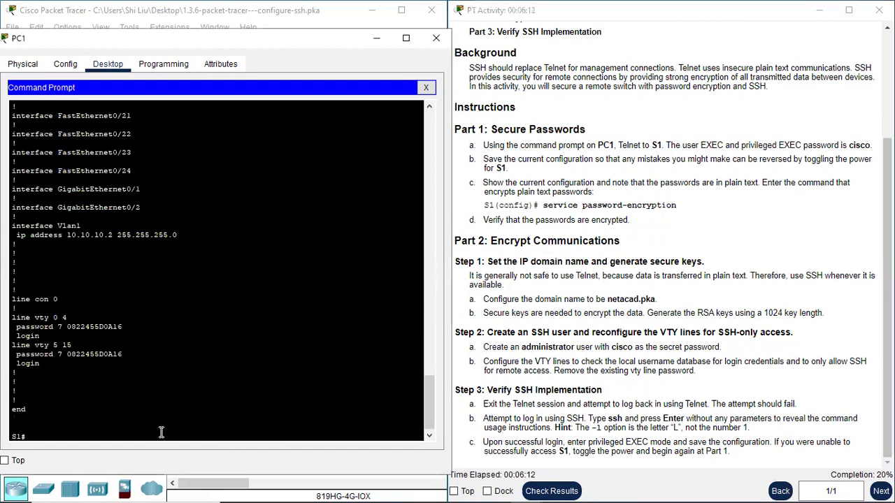
Step: Enter global configuration and apply ip domain-name netacad.pka on S1
{"action": "key", "text": "Return"}
{"action": "key", "text": "Return"}
{"action": "type", "text": "conf t"}
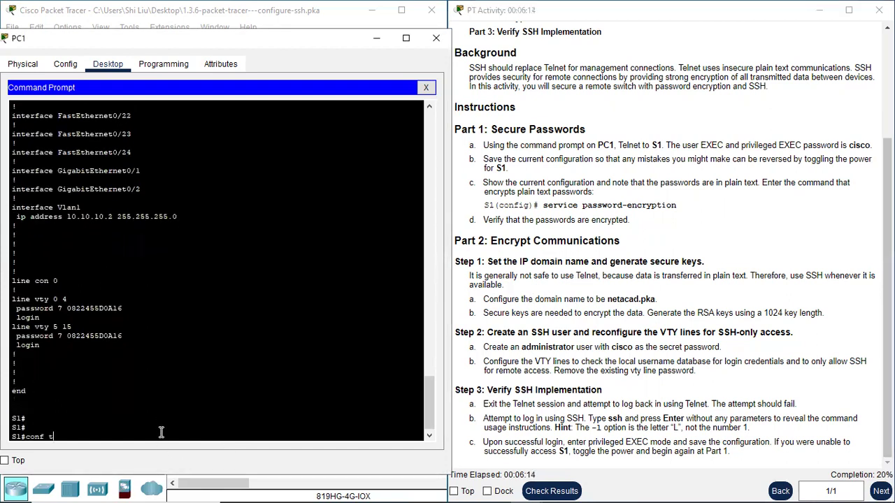
{"action": "key", "text": "Return"}
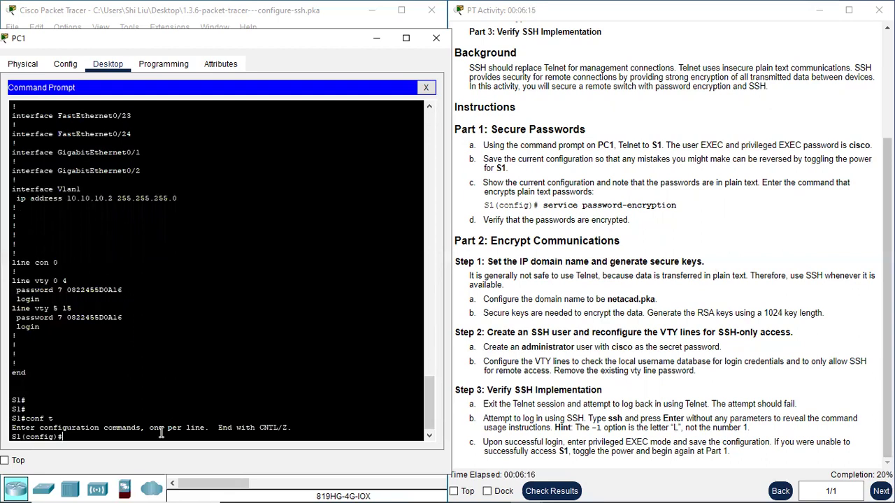
{"action": "type", "text": "ip domain-name neta"}
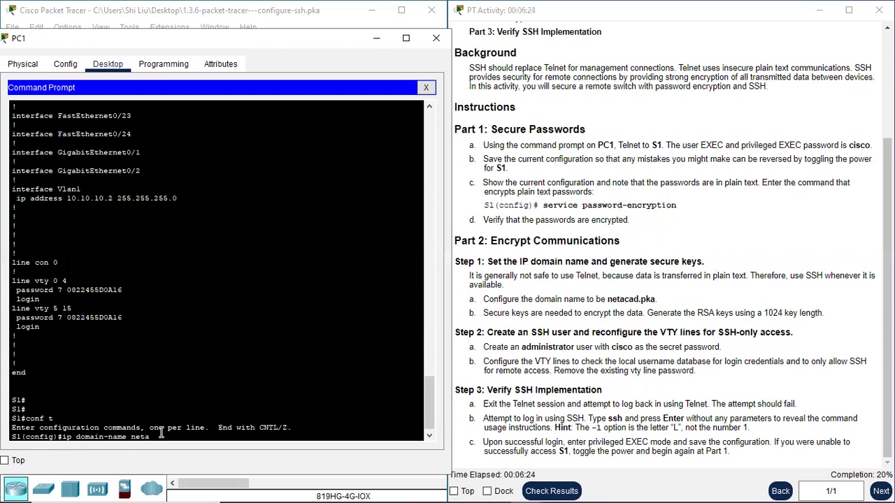
{"action": "type", "text": "cad.pka"}
{"action": "key", "text": "Return"}
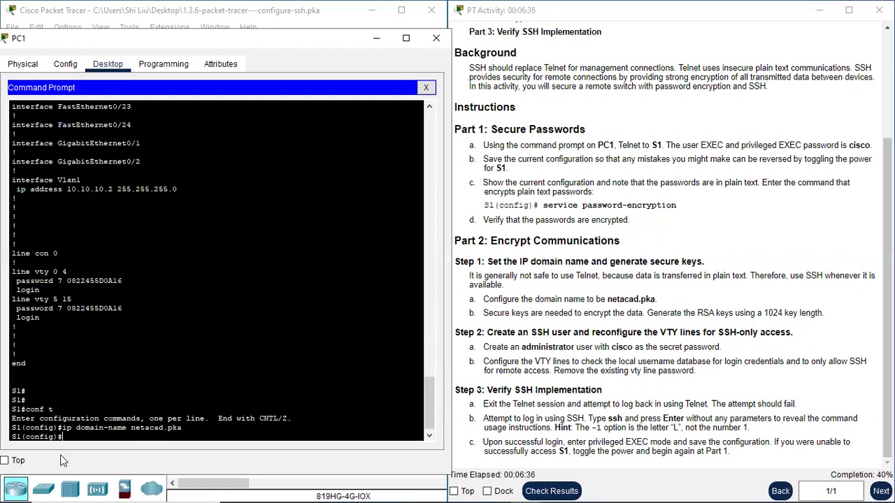
{"action": "key", "text": "Return"}
{"action": "key", "text": "Return"}
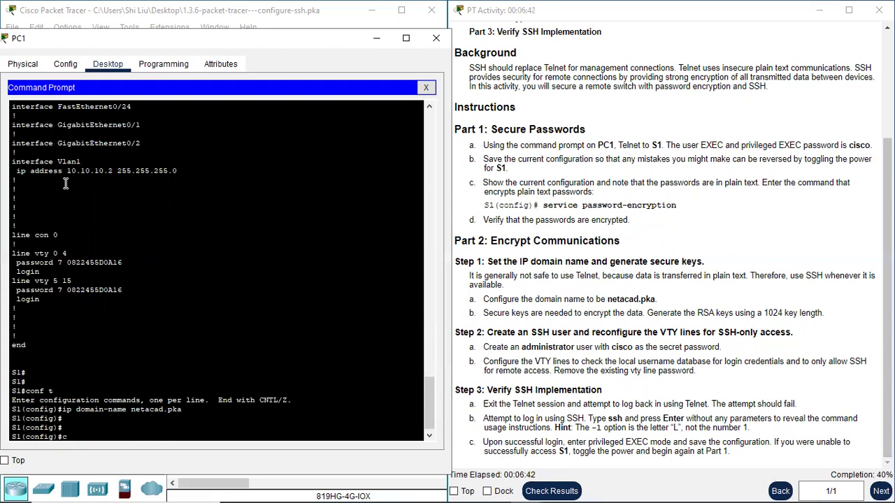
{"action": "type", "text": "crypto key generate"}
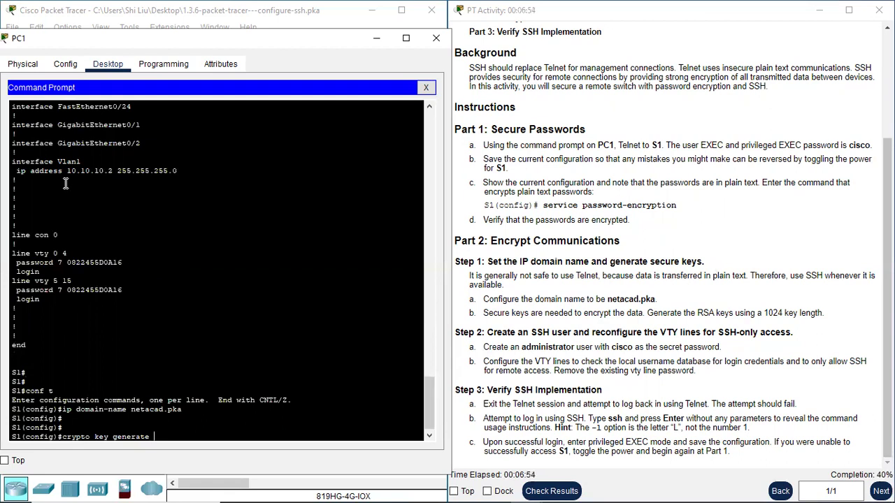
Step: Generate RSA keys with crypto key generate rsa using a 1024-bit modulus
{"action": "type", "text": "sa"}
{"action": "key", "text": "Return"}
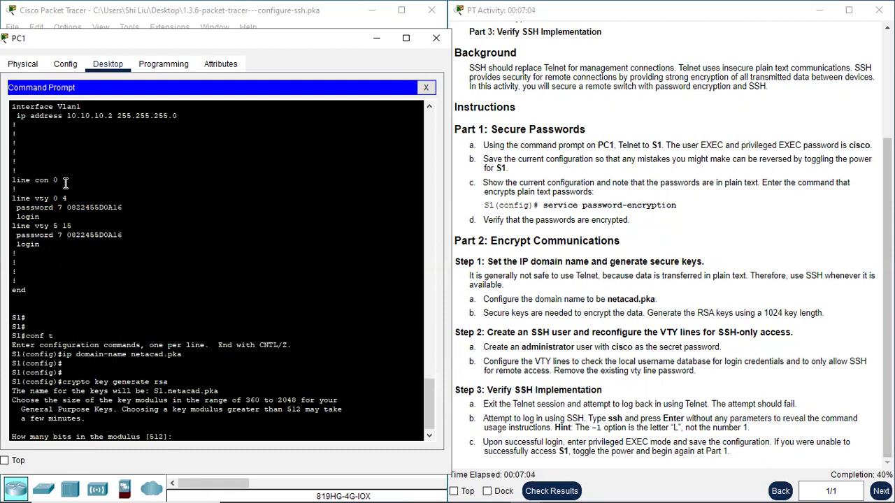
{"action": "type", "text": "1024"}
{"action": "key", "text": "Return"}
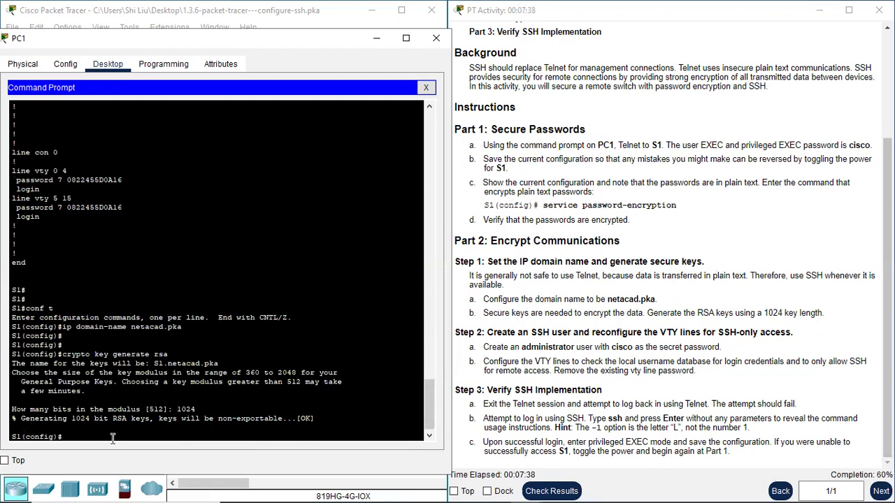
{"action": "type", "text": "username administ"}
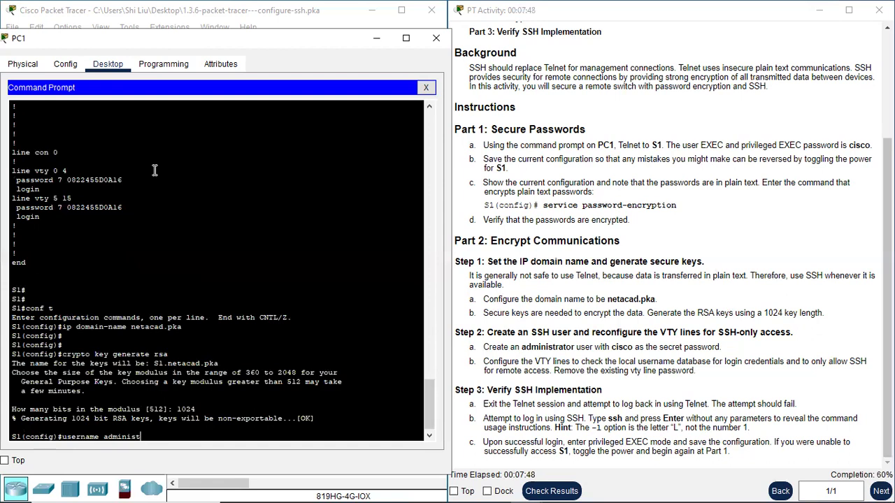
{"action": "type", "text": "rator secret cisco"}
Step: Create the local user administrator with a secret password, then highlight the VTY-lines instruction
{"action": "key", "text": "Return"}
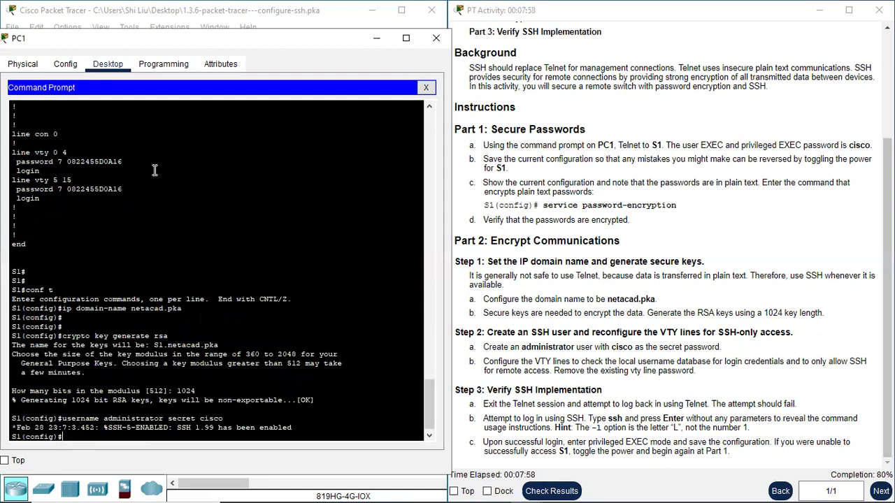
{"action": "key", "text": "Return"}
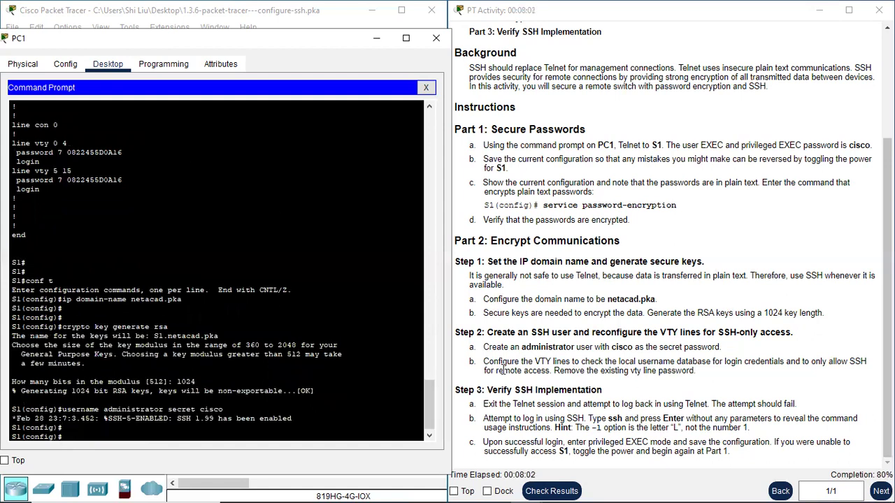
{"action": "left_click_drag", "start_coordinate": [500, 363], "coordinate": [573, 361]}
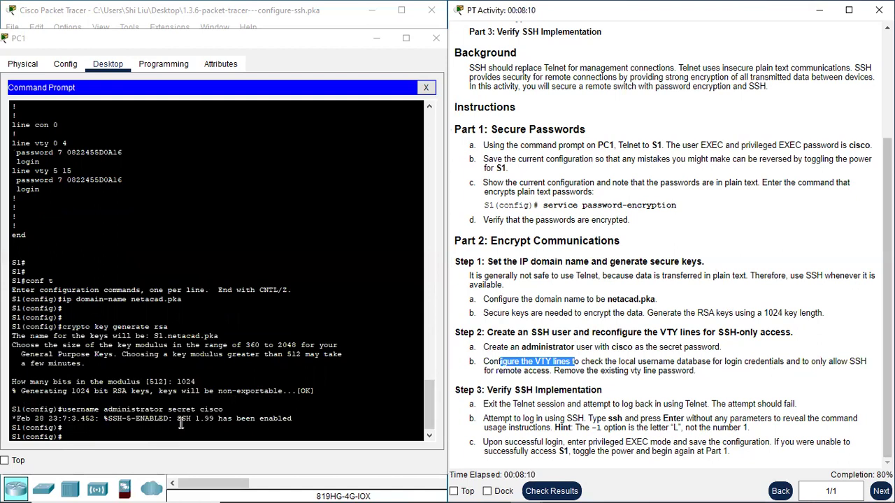
{"action": "left_click", "coordinate": [112, 437]}
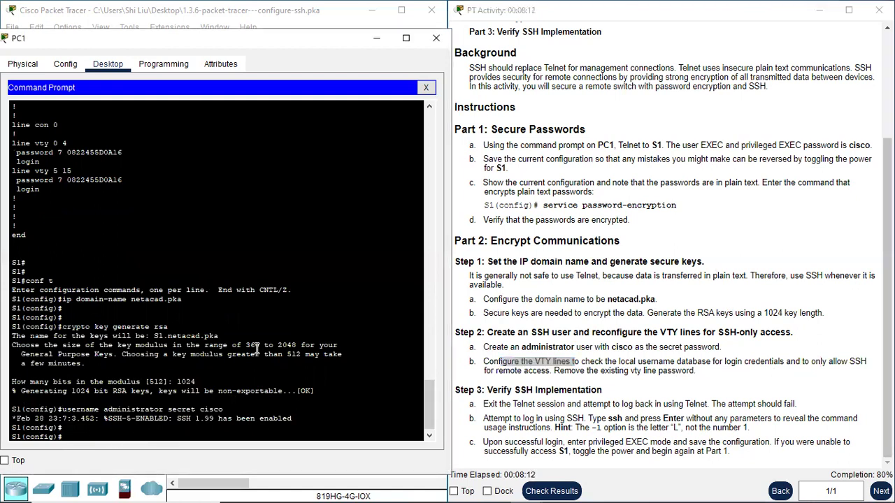
Step: Enter line vty 0 15, correcting the 'vry' typo, and apply login local
{"action": "type", "text": "line vry 0 15"}
{"action": "key", "text": "Return"}
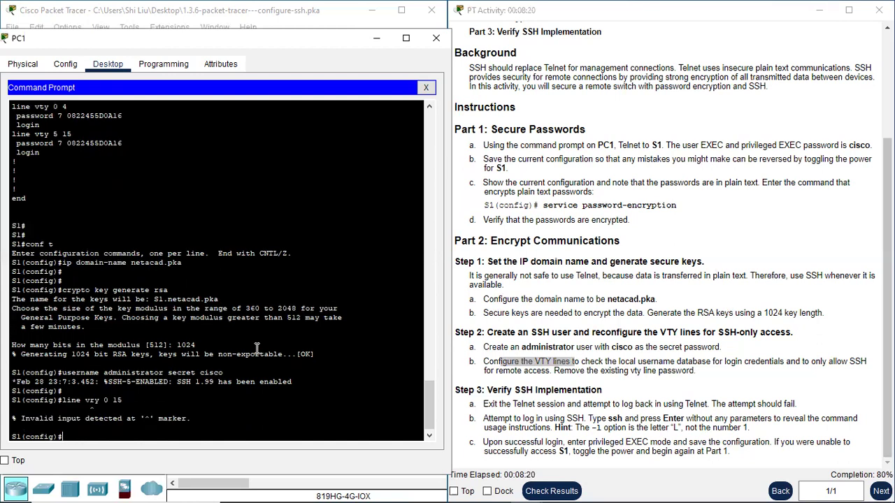
{"action": "type", "text": "line vty 0 15"}
{"action": "key", "text": "Return"}
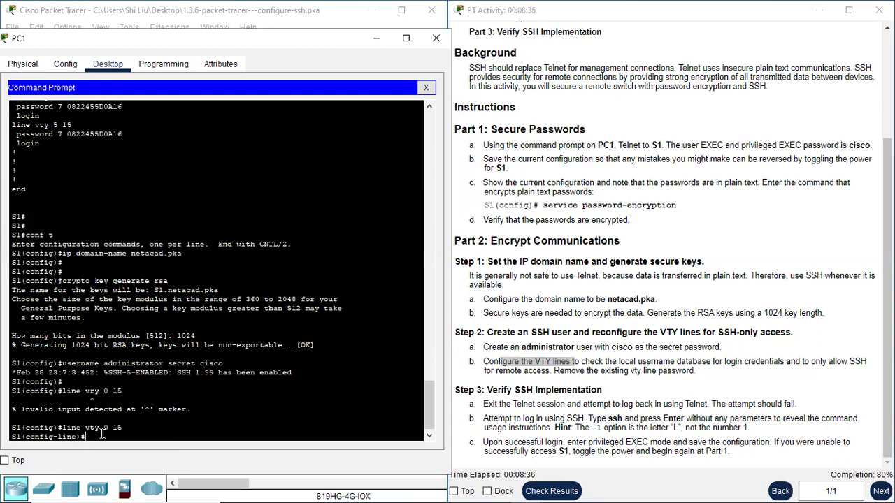
{"action": "key", "text": "Return"}
{"action": "key", "text": "Return"}
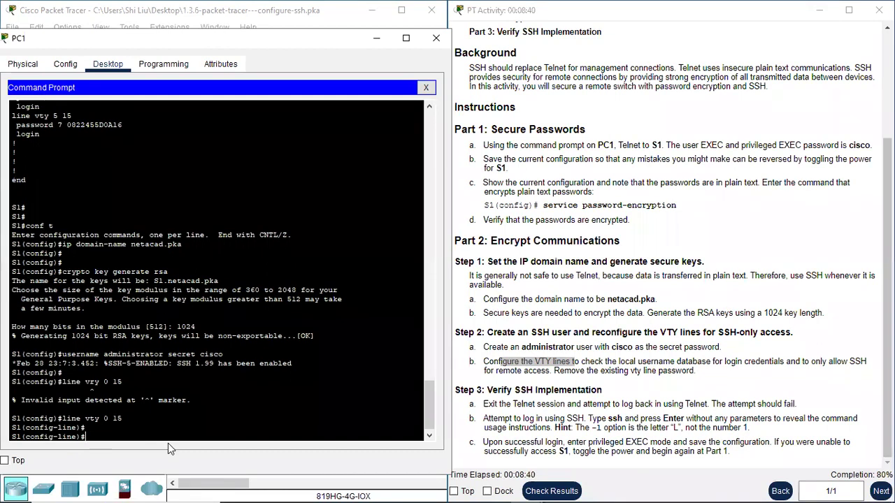
{"action": "type", "text": "login"}
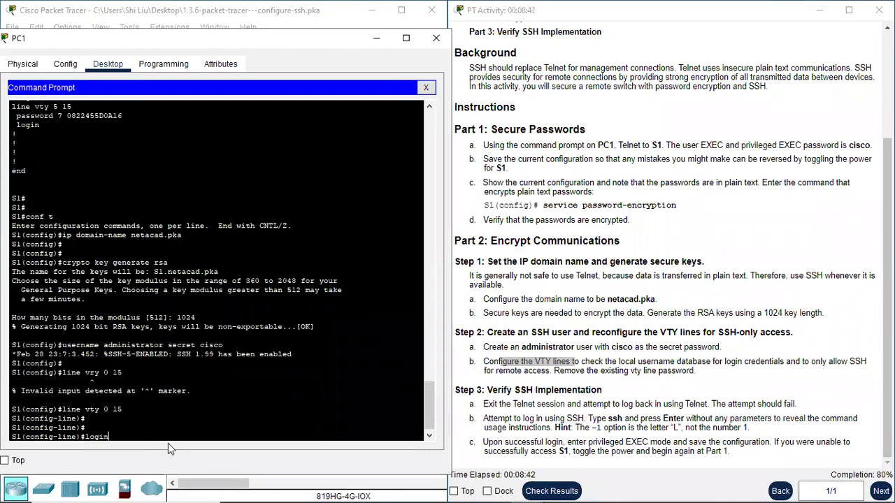
{"action": "type", "text": " local"}
{"action": "key", "text": "Return"}
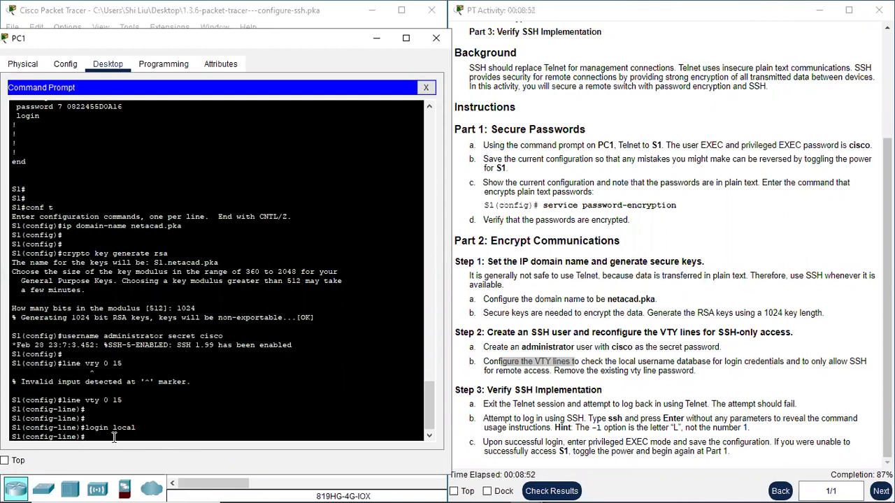
{"action": "key", "text": "Return"}
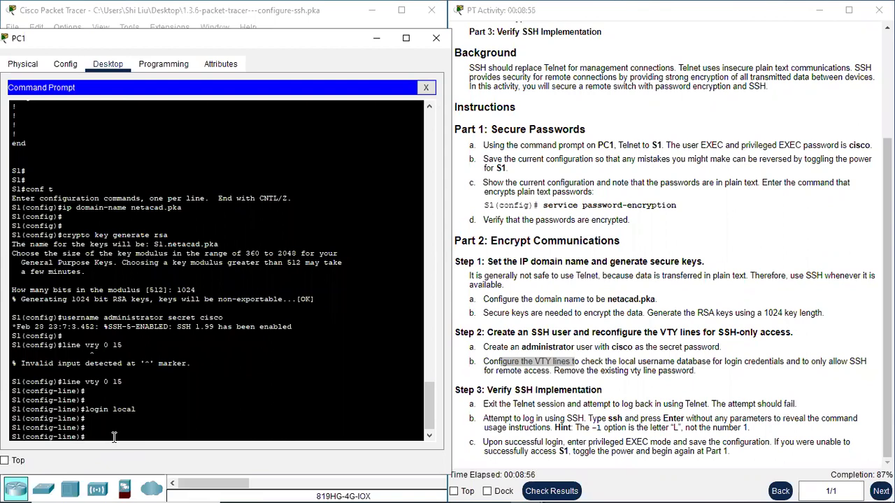
Step: Set S1's VTY lines to 'transport input ssh' and remove their line password with 'no password'
{"action": "type", "text": "transport input ssh"}
{"action": "key", "text": "Return"}
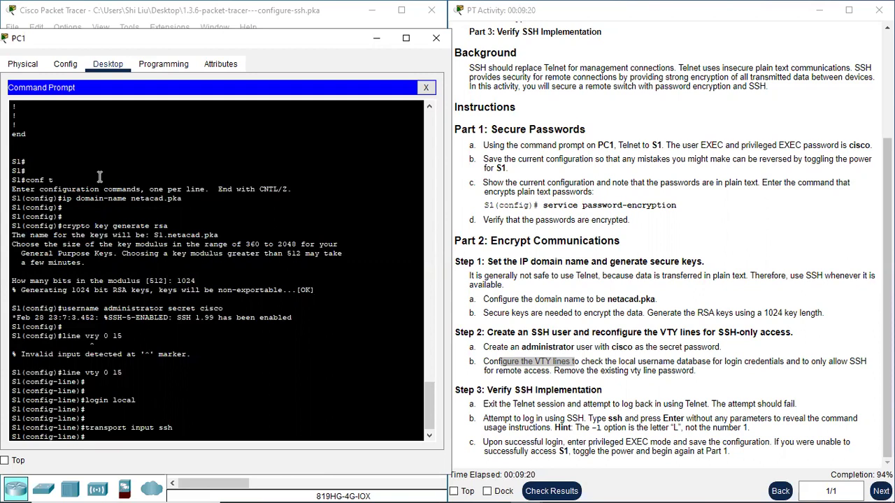
{"action": "type", "text": "no password"}
{"action": "key", "text": "Return"}
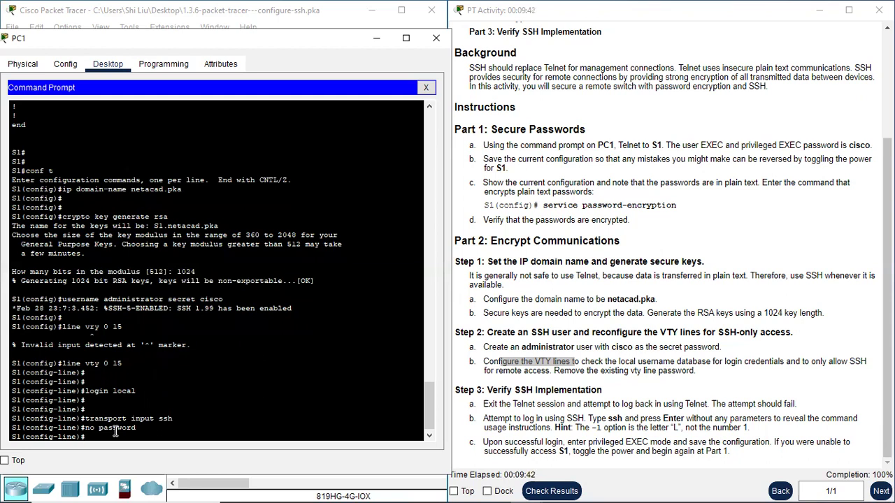
Step: Exit configuration and the Telnet session, then retry 'telnet 10.10.10.2' and see it closed by S1
{"action": "type", "text": "exi"}
{"action": "key", "text": "Return"}
{"action": "type", "text": "exi"}
{"action": "key", "text": "Return"}
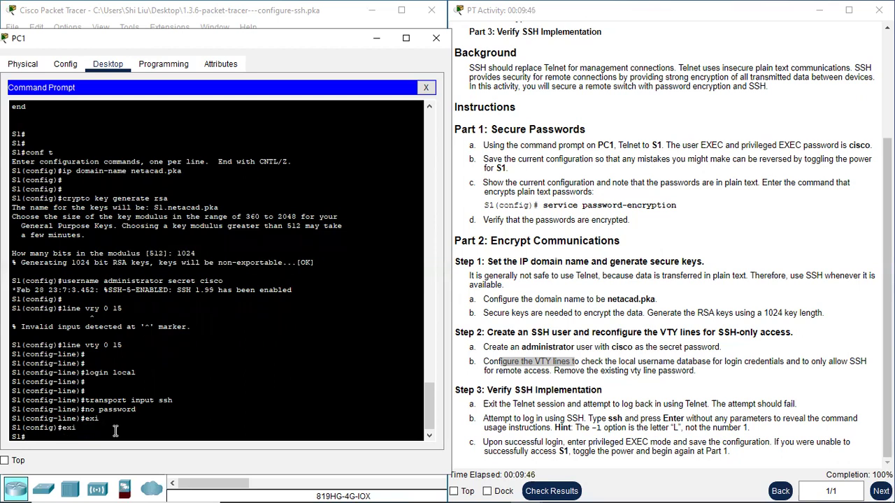
{"action": "type", "text": "exi"}
{"action": "key", "text": "Return"}
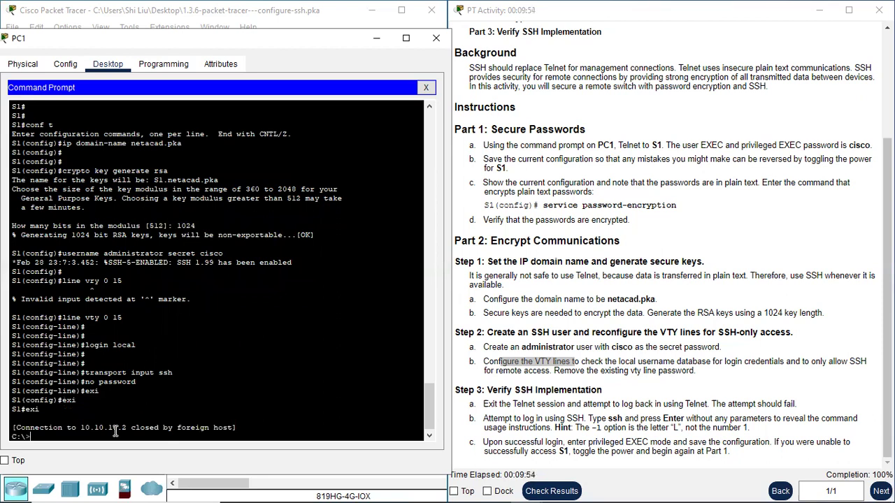
{"action": "key", "text": "Up"}
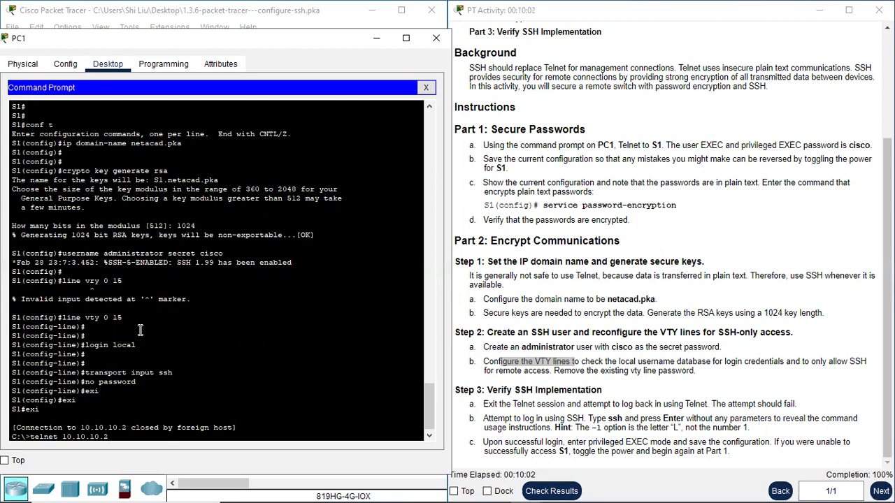
{"action": "key", "text": "Return"}
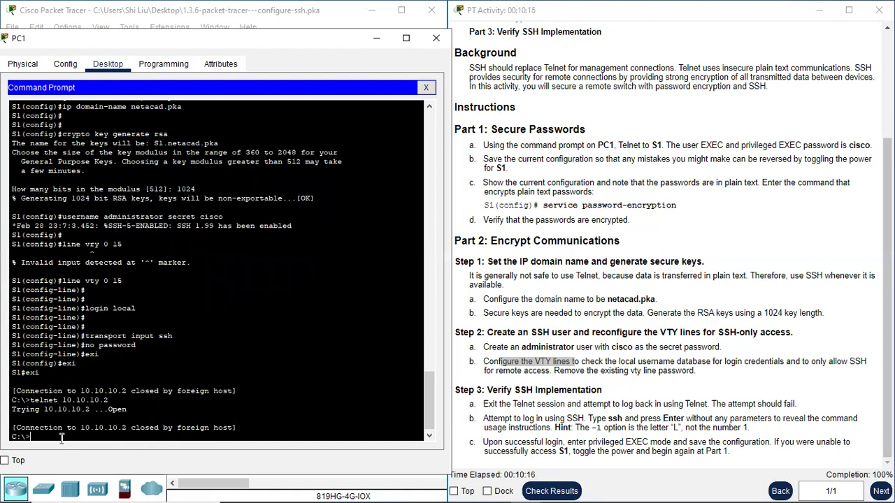
Step: Display the ssh command's usage help on PC1 to find the -l login option
{"action": "key", "text": "Return"}
{"action": "key", "text": "Return"}
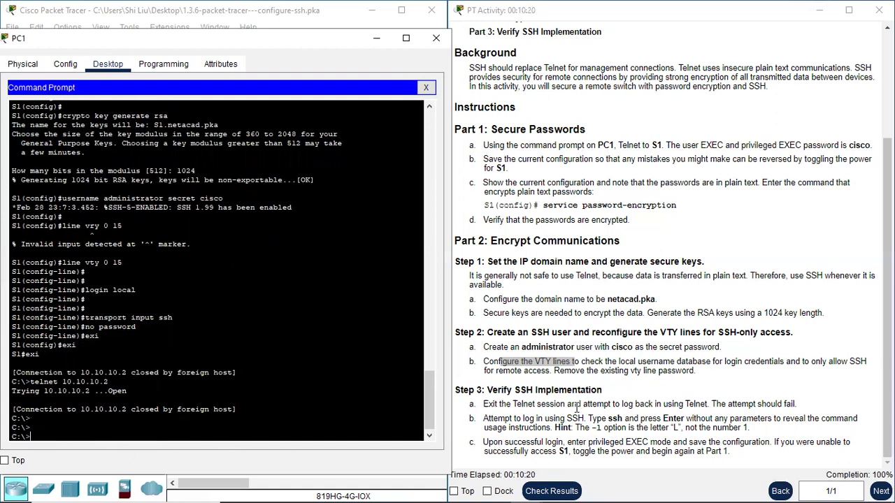
{"action": "type", "text": "ssh"}
{"action": "key", "text": "Return"}
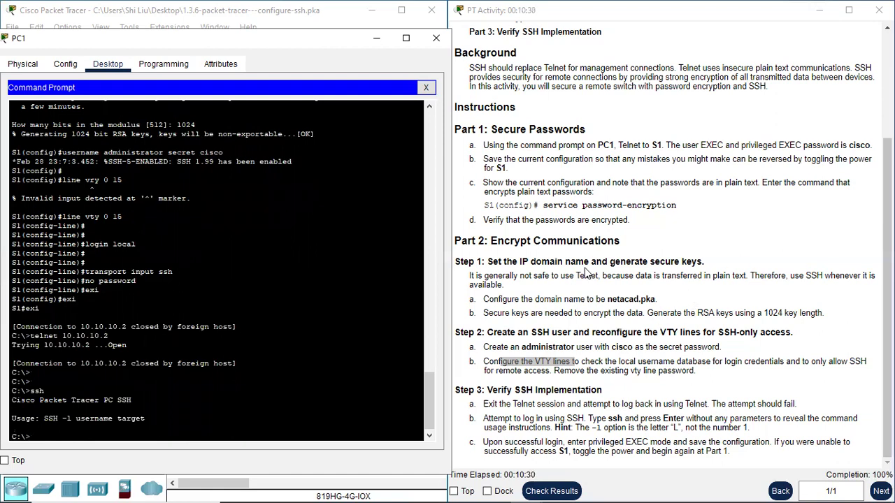
{"action": "mouse_move", "coordinate": [62, 418]}
{"action": "left_mouse_down"}
{"action": "mouse_move", "coordinate": [146, 418]}
{"action": "mouse_move", "coordinate": [71, 418]}
{"action": "left_mouse_up"}
{"action": "left_click", "coordinate": [92, 439]}
Step: Connect with 'ssh -l administrator 10.10.10.2' and enter the administrator's password
{"action": "type", "text": "ssh -l"}
{"action": "type", "text": "administr"}
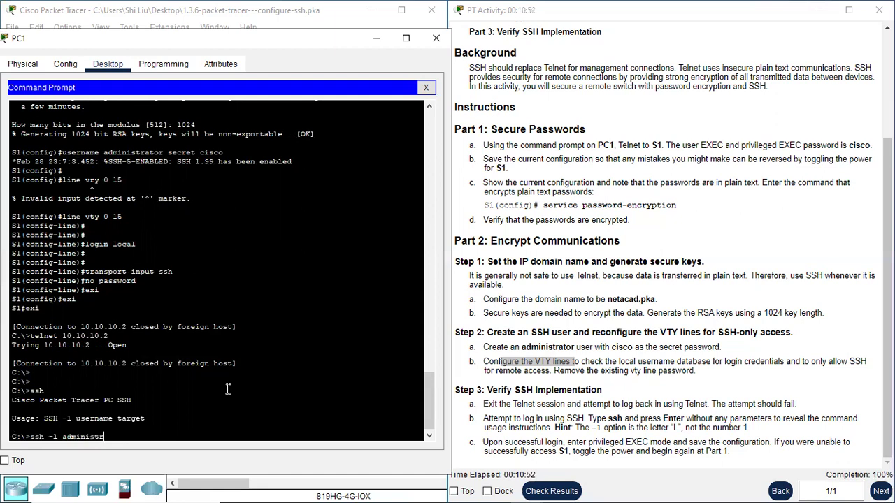
{"action": "type", "text": "ator 10.10.10.2"}
{"action": "key", "text": "Return"}
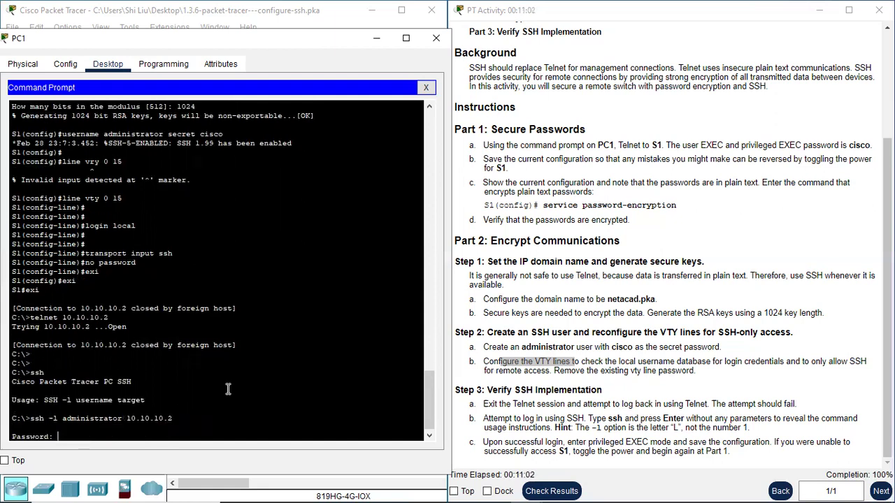
{"action": "type", "text": "cisco"}
{"action": "key", "text": "Return"}
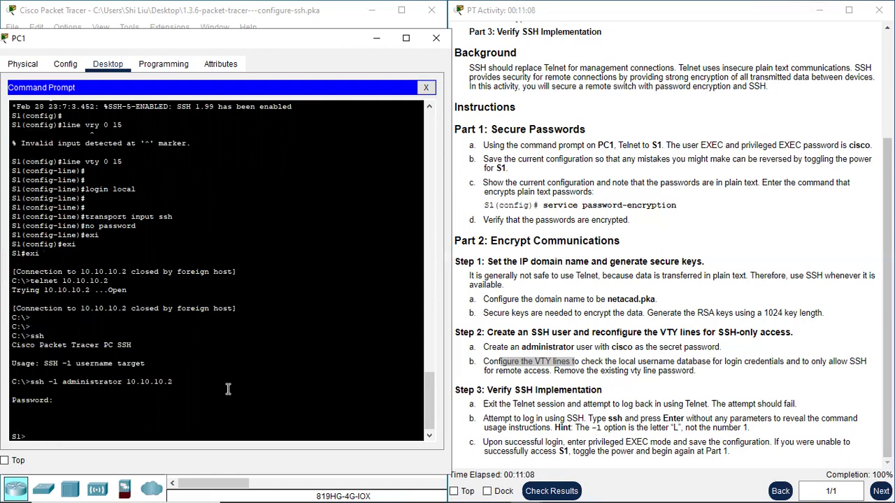
Step: Enter privileged EXEC mode on S1 with 'en' and the enable password
{"action": "type", "text": "en"}
{"action": "key", "text": "Return"}
{"action": "type", "text": "cisco"}
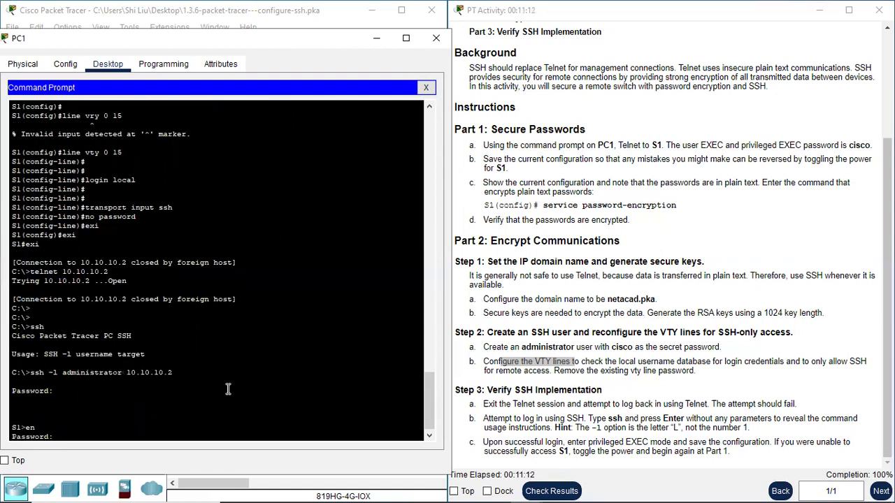
{"action": "key", "text": "Return"}
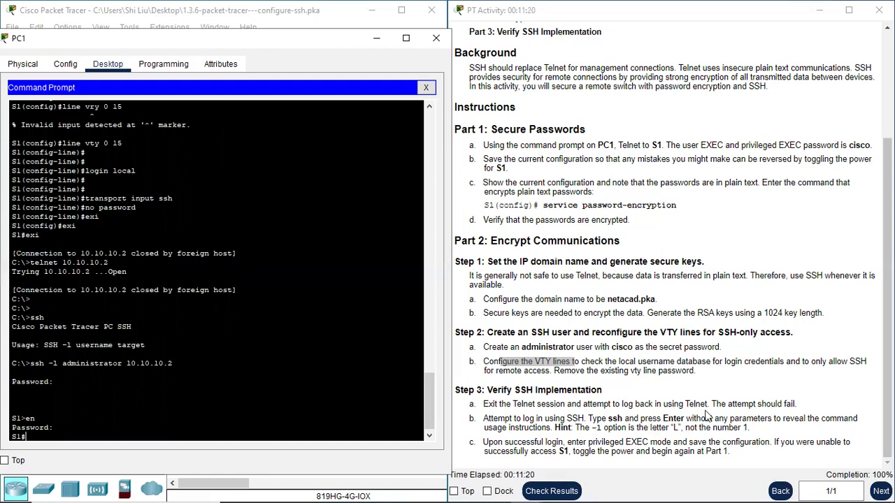
Step: Close PC1's device window to return to the PC1–S1 topology view
{"action": "scroll", "coordinate": [707, 414], "scroll_direction": "up", "scroll_amount": 3}
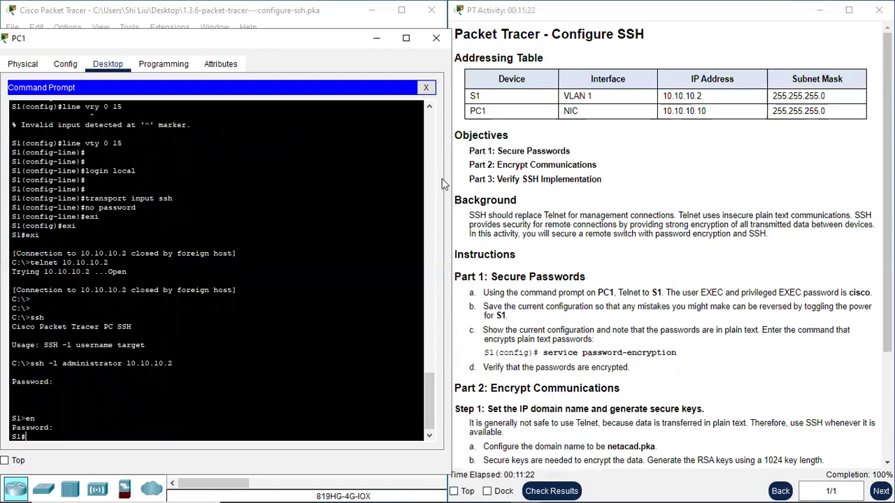
{"action": "left_click", "coordinate": [434, 40]}
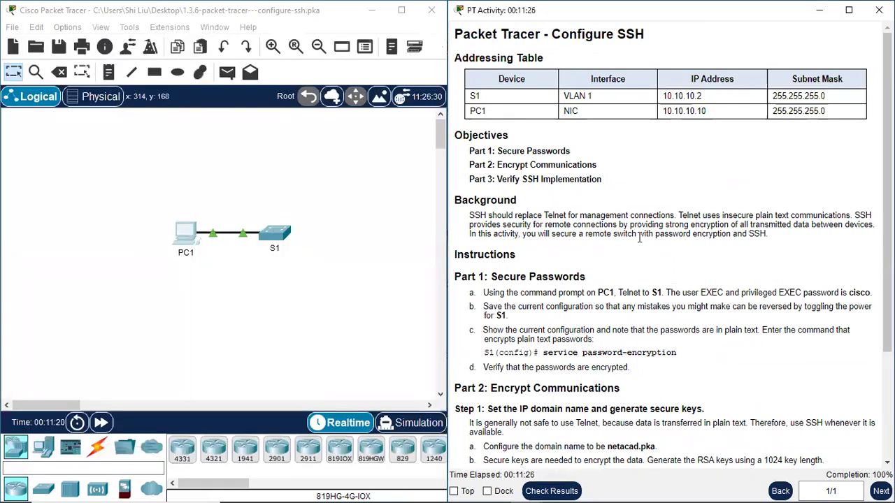